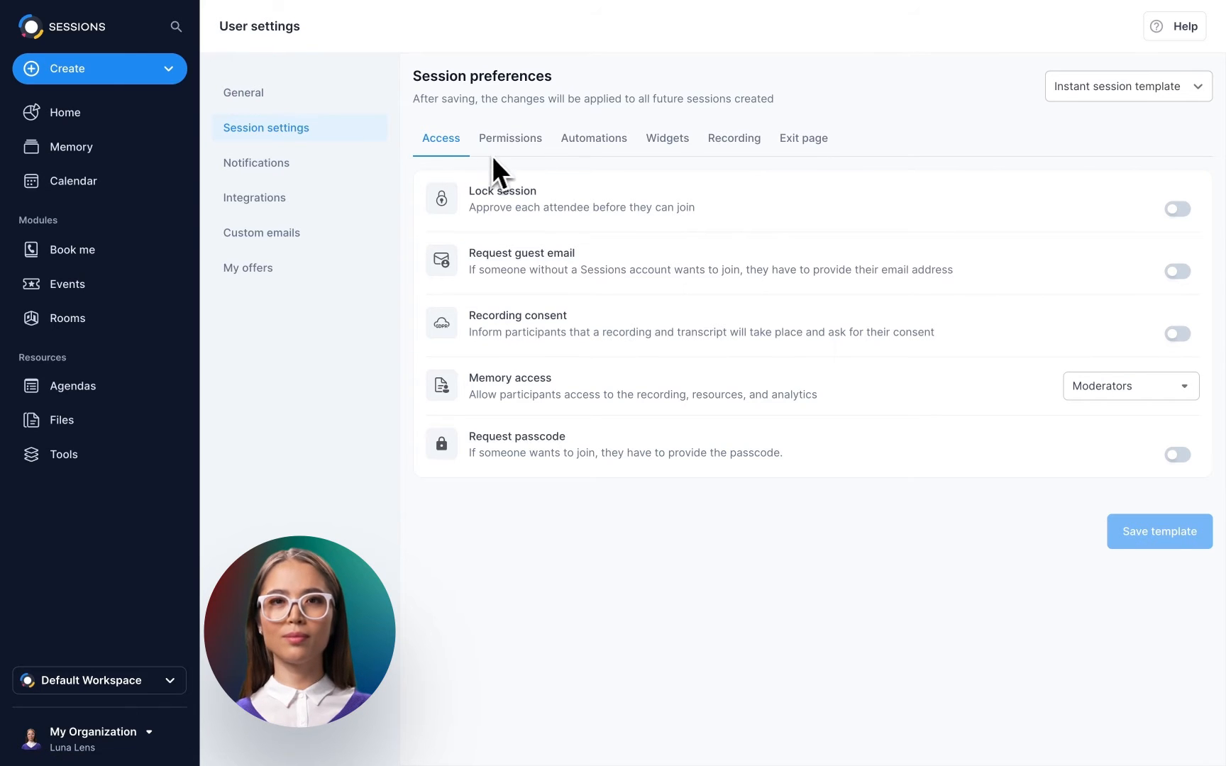
Look through the Permissions, Automations, Widgets, Recording and Exit page preference tabs.
click(512, 141)
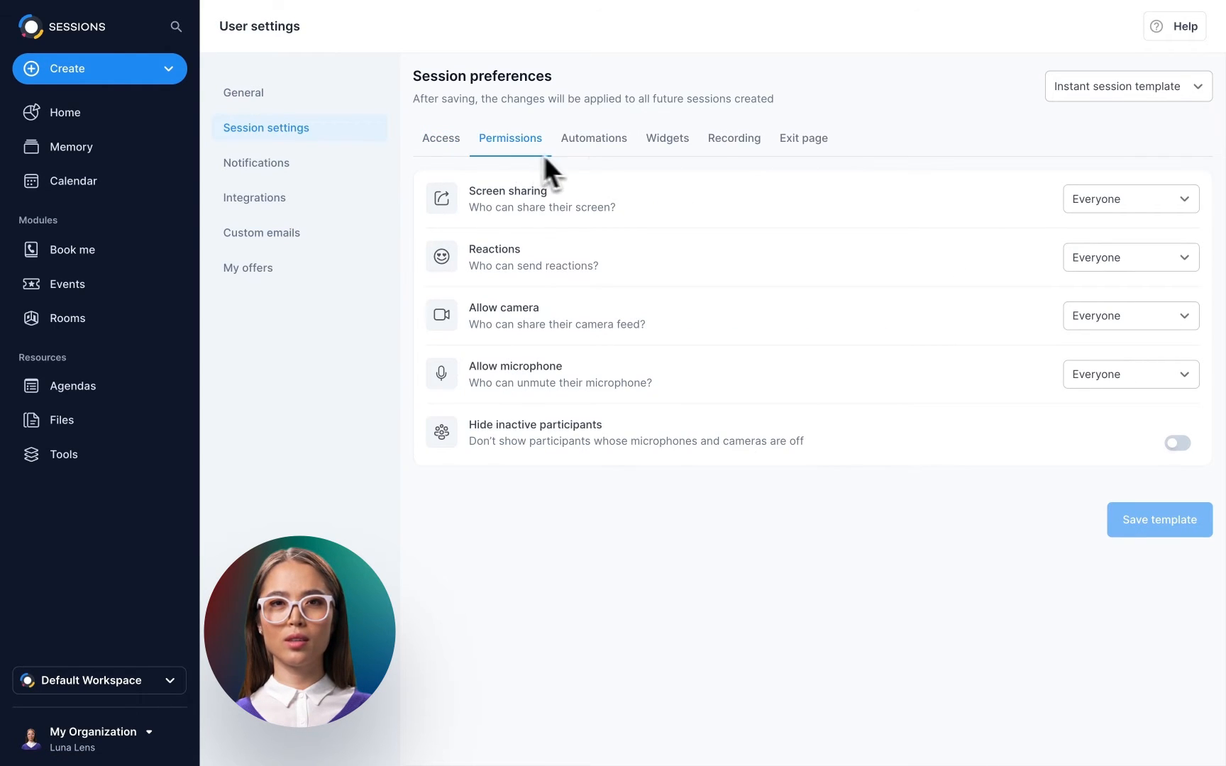
click(600, 151)
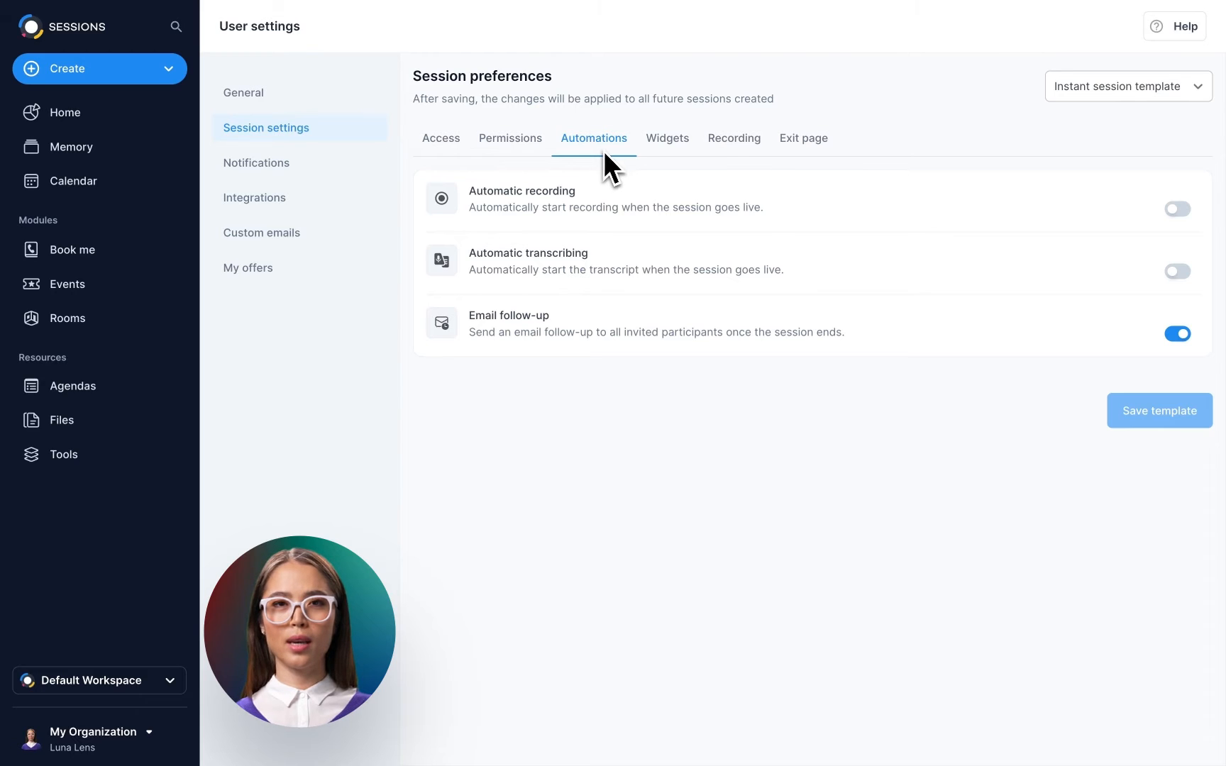
click(668, 146)
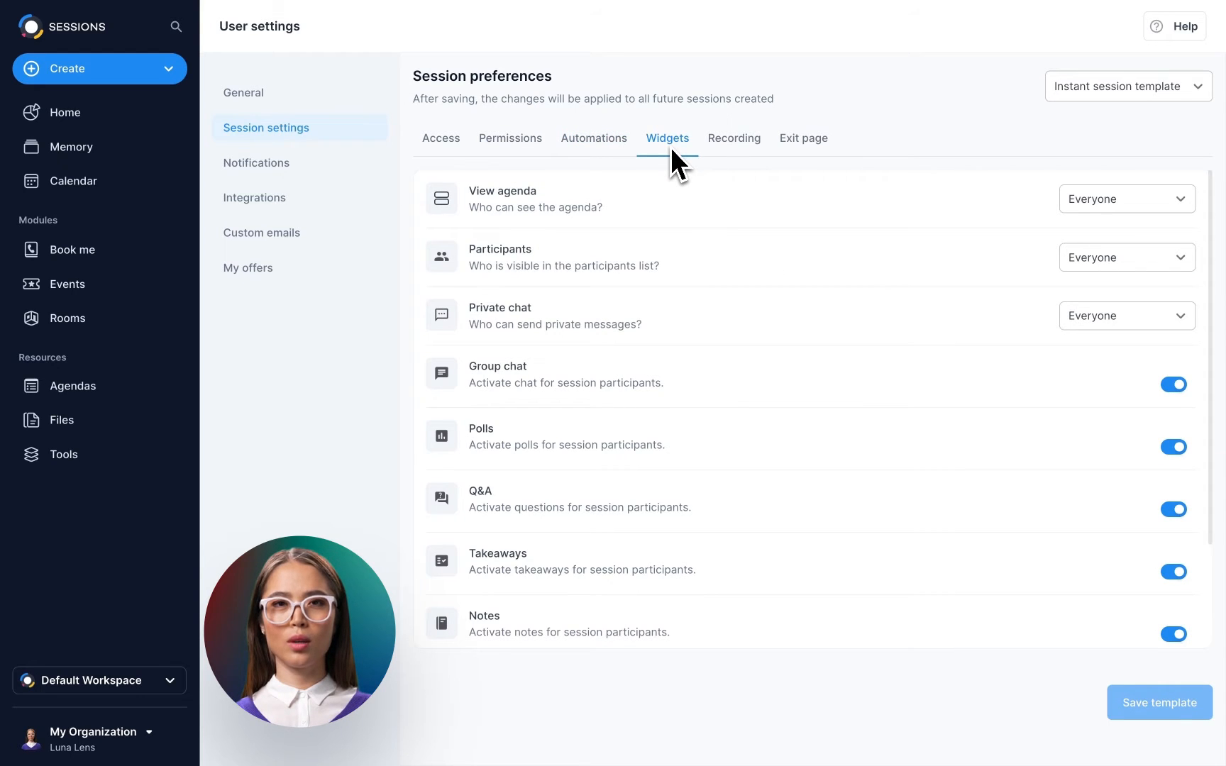
click(734, 146)
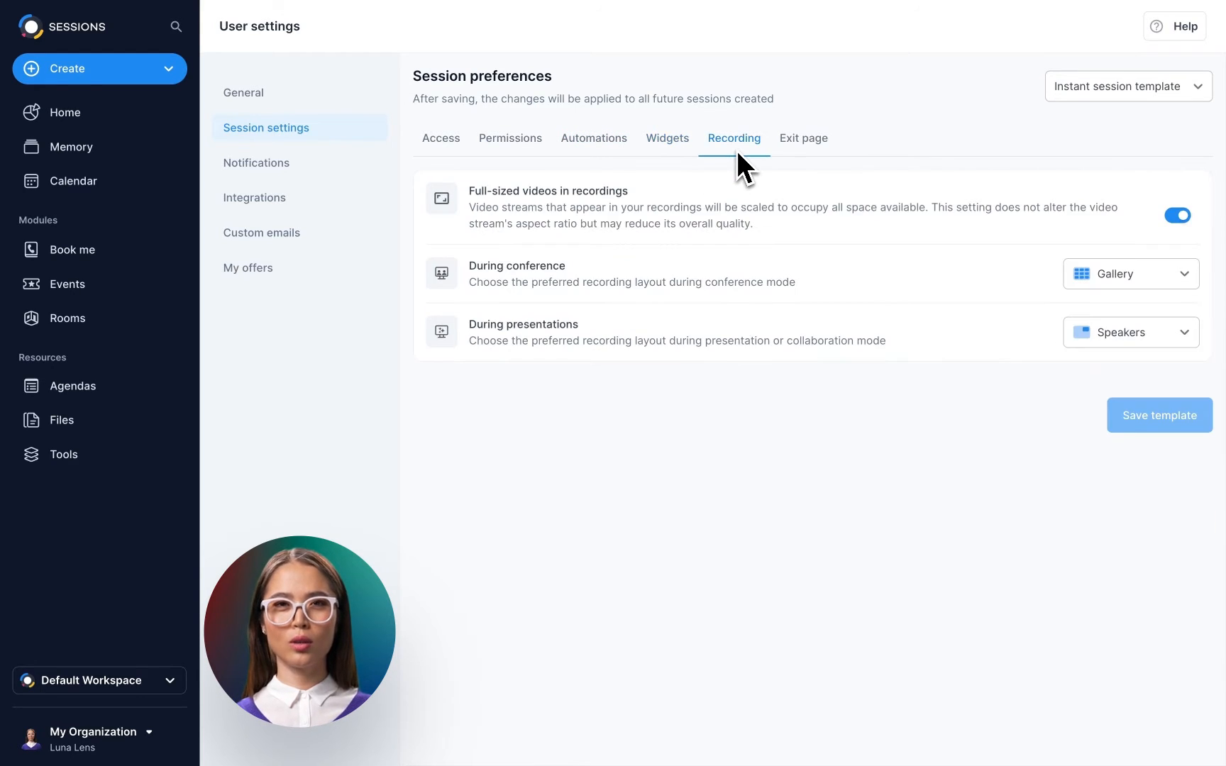
click(807, 152)
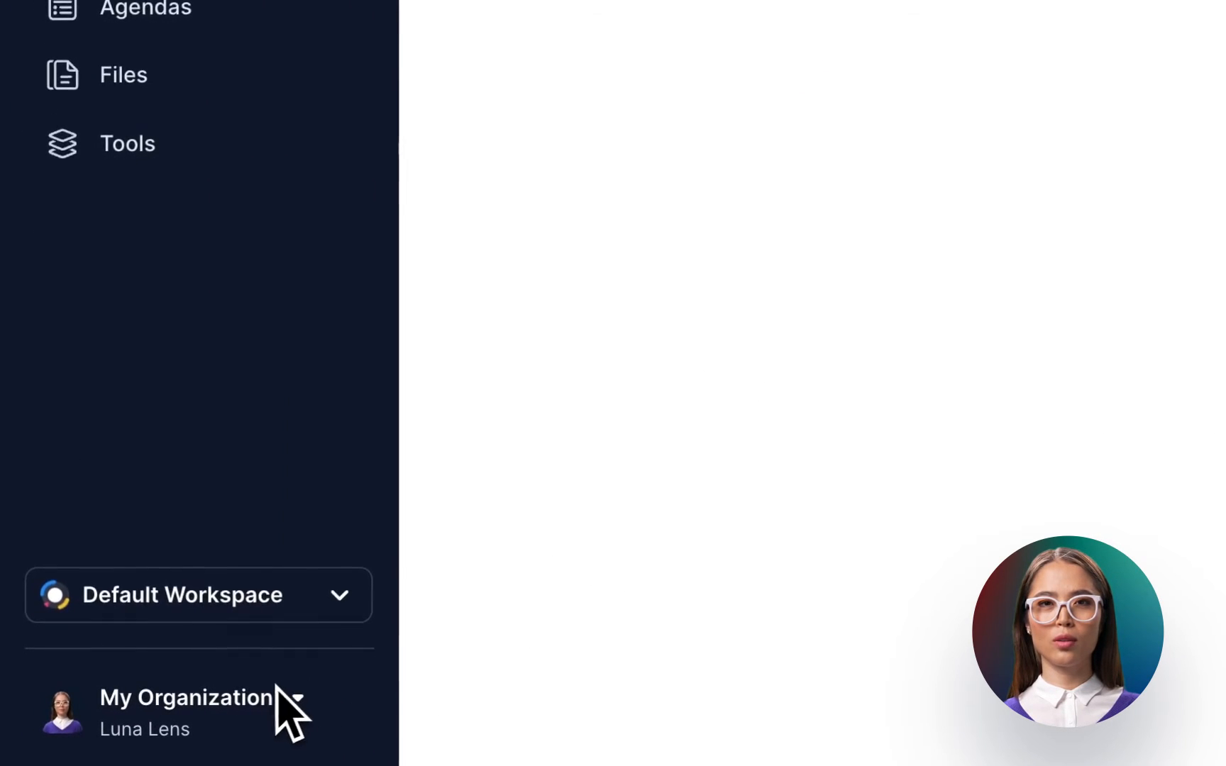
Go to Session settings under Account settings and keep Instant session template selected.
click(219, 713)
click(295, 264)
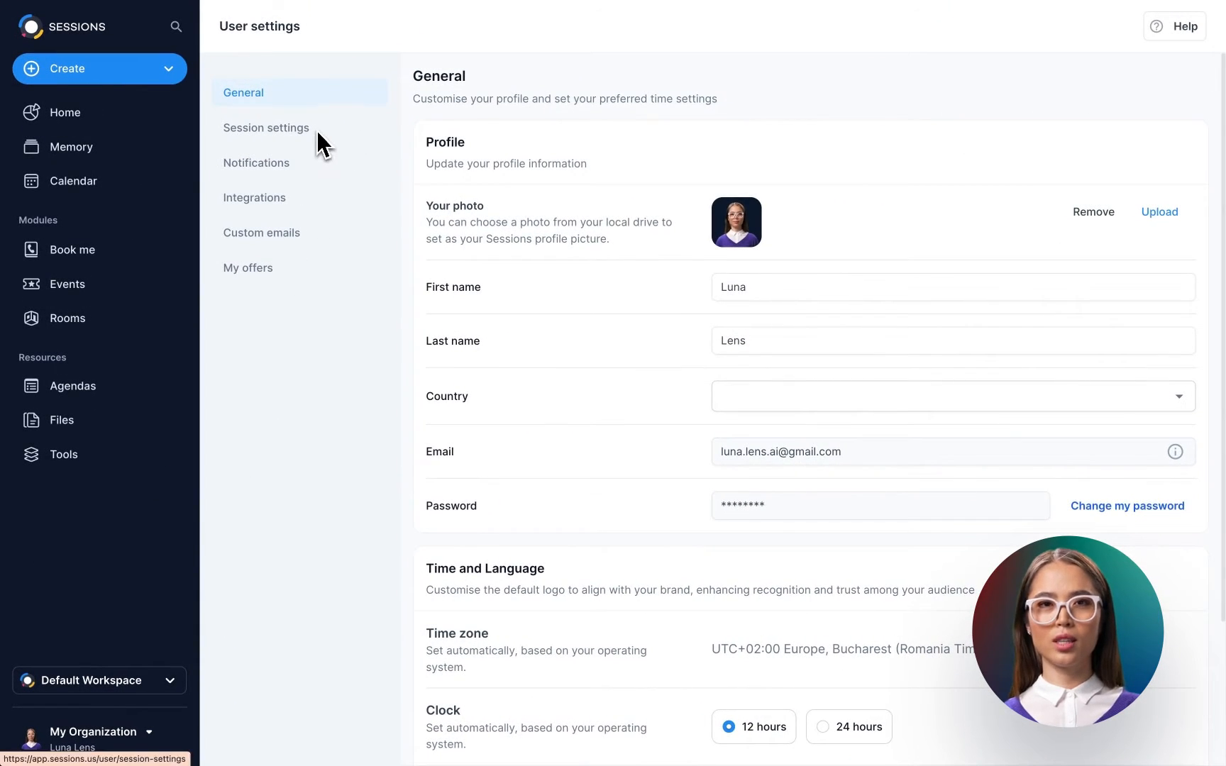
click(316, 128)
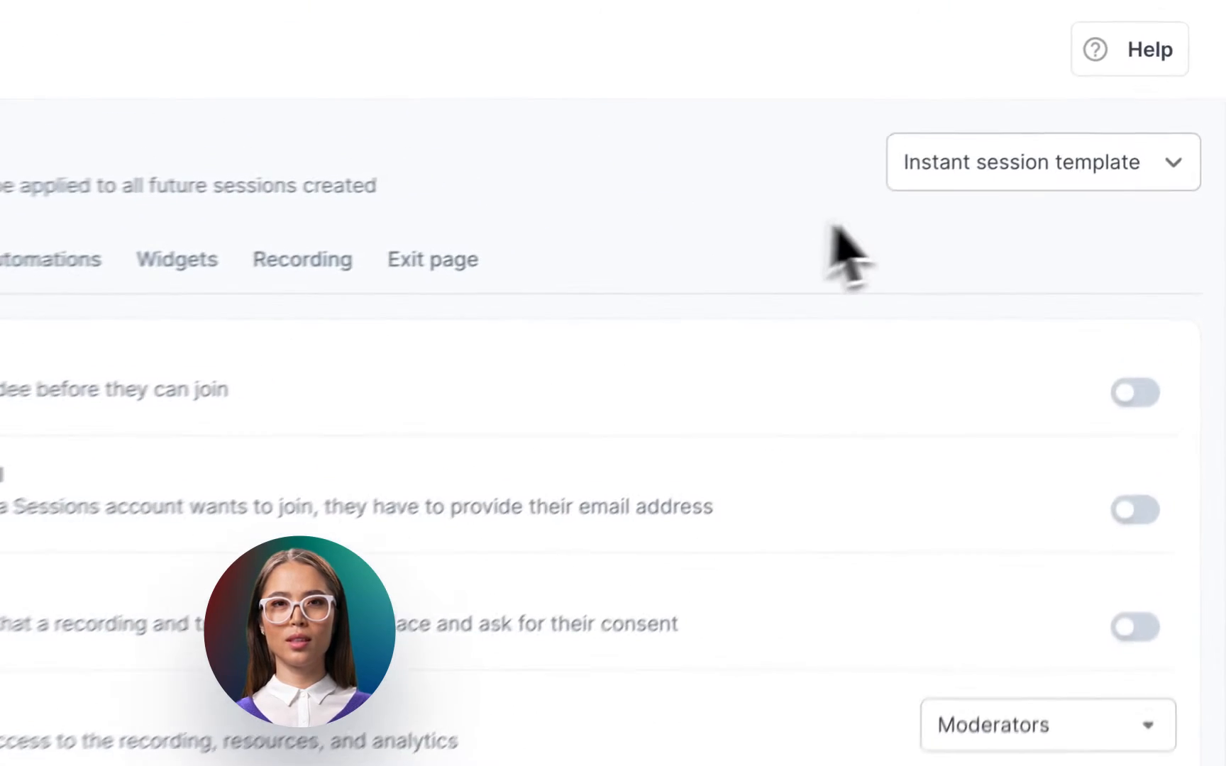
click(1139, 99)
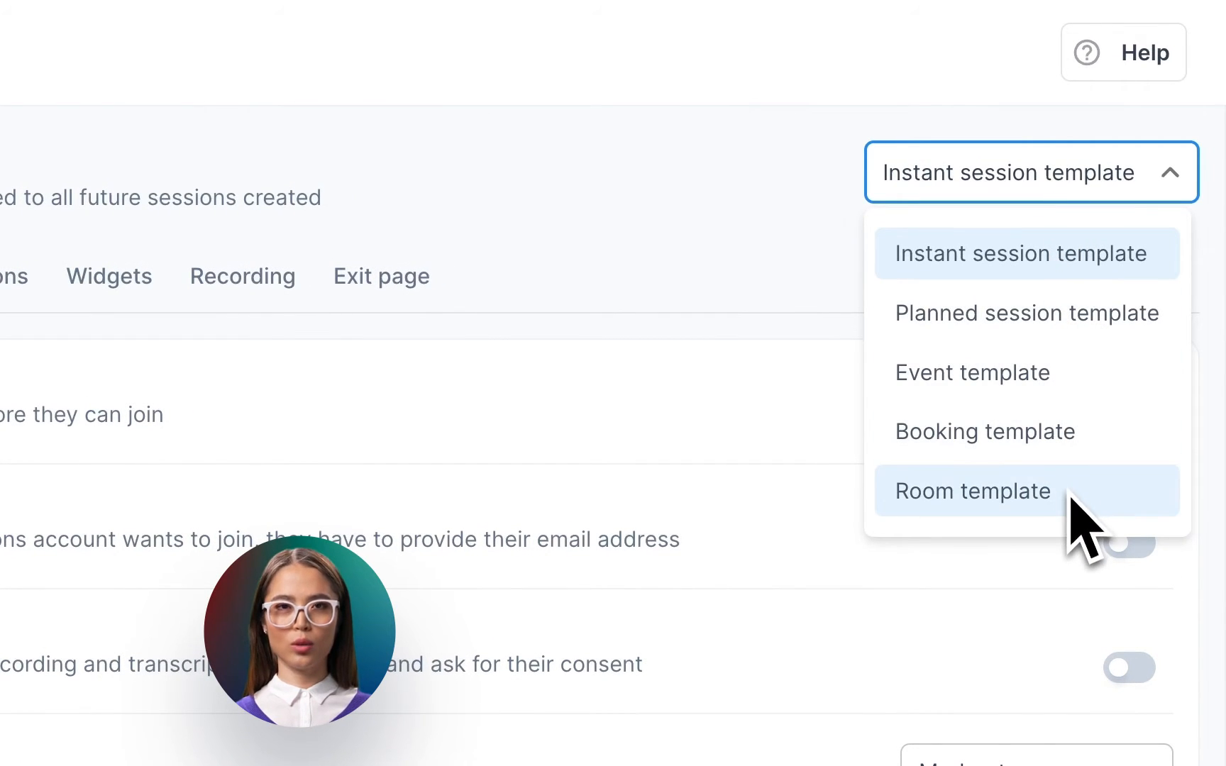
click(780, 241)
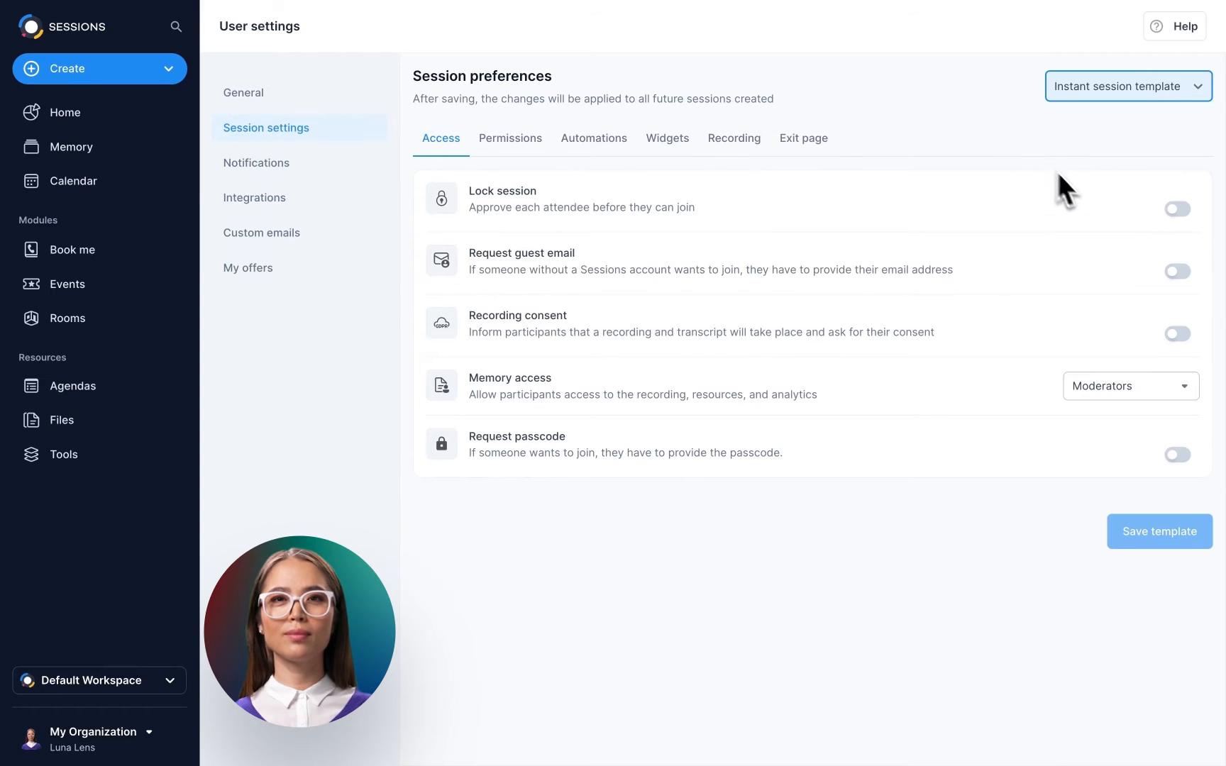
Turn on Lock session and Request passcode, and set Memory access to Anyone with the link.
click(1178, 209)
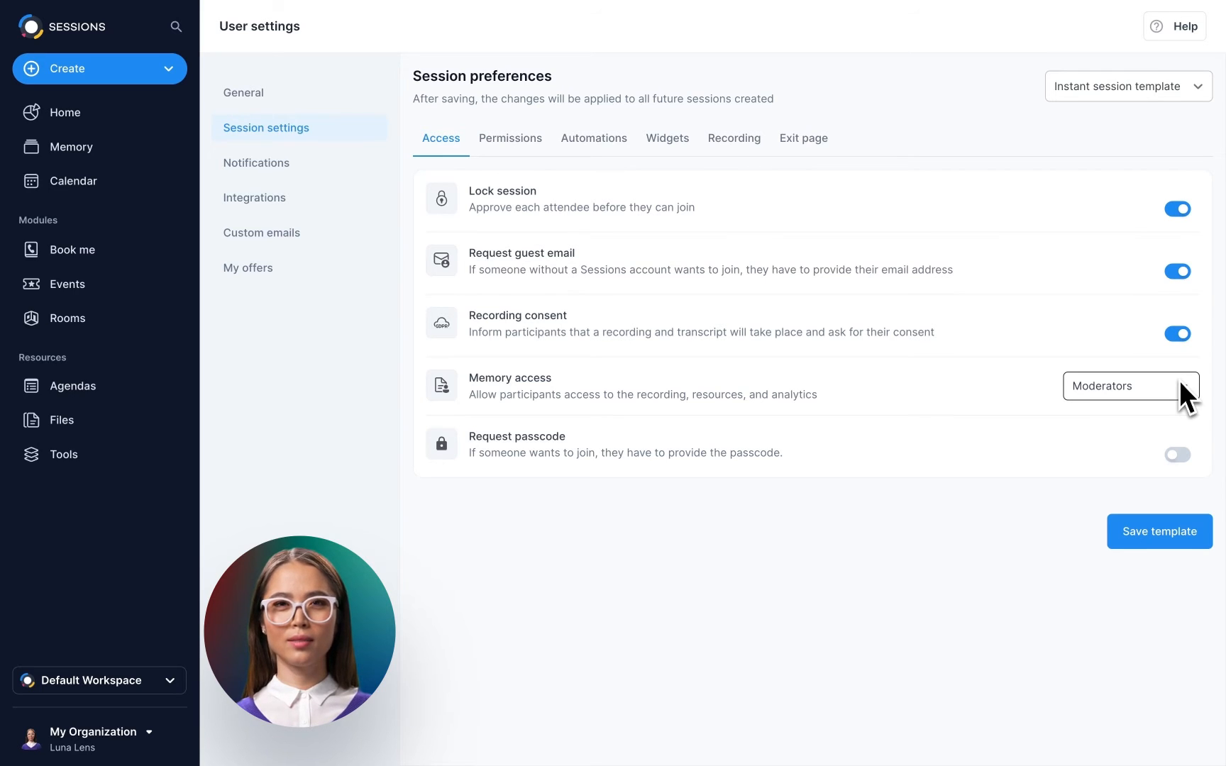
click(1179, 389)
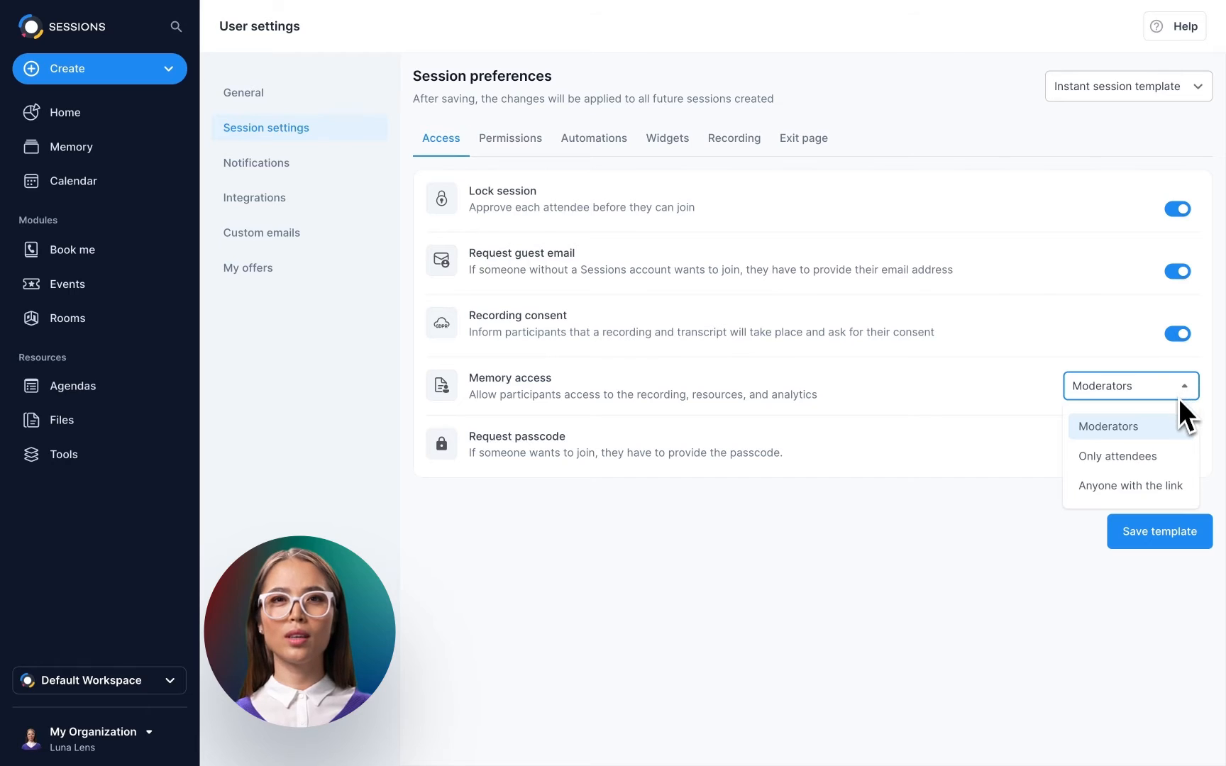
click(1177, 485)
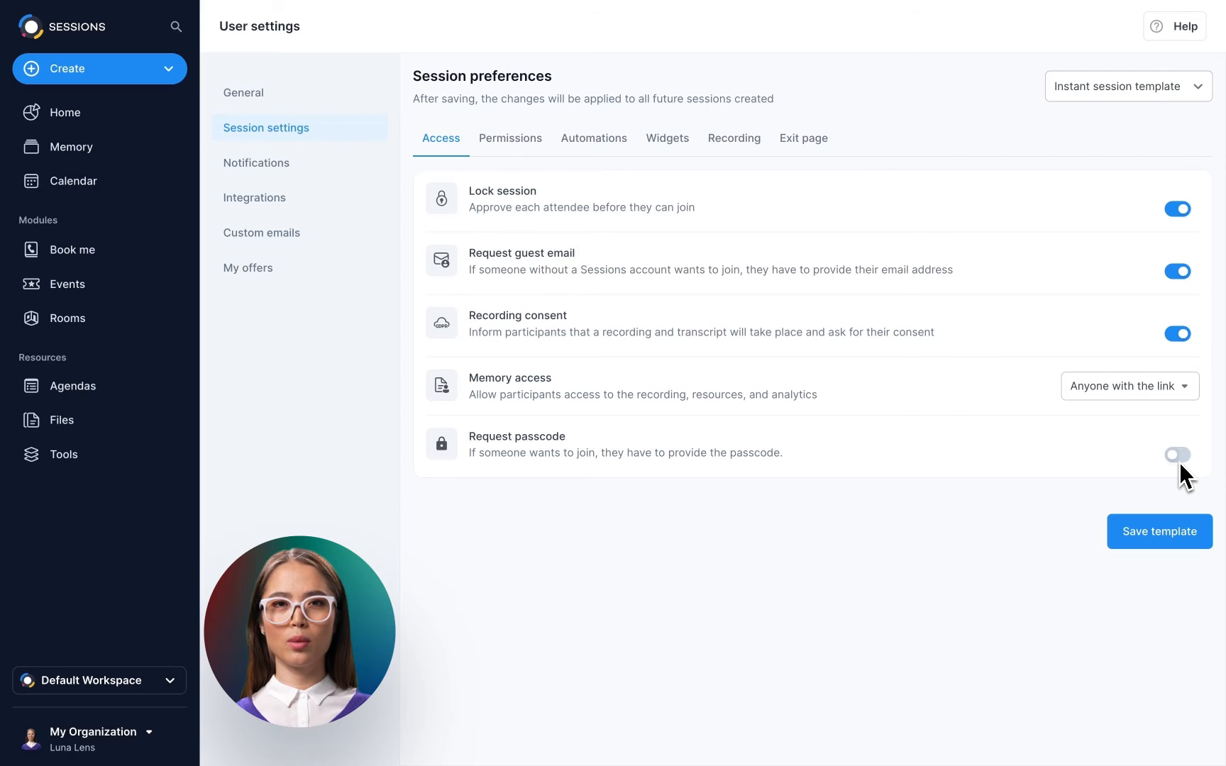
click(1178, 455)
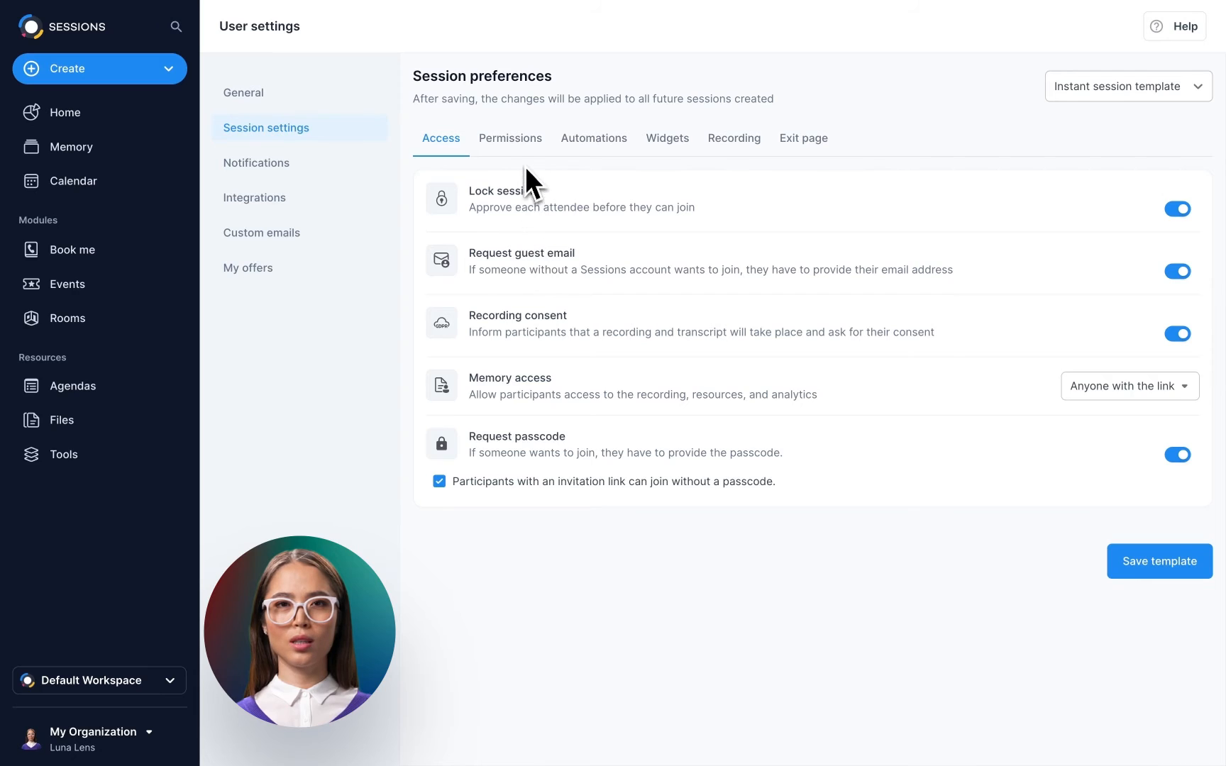
On the Permissions tab, leave Screen sharing allowed for Everyone.
click(518, 142)
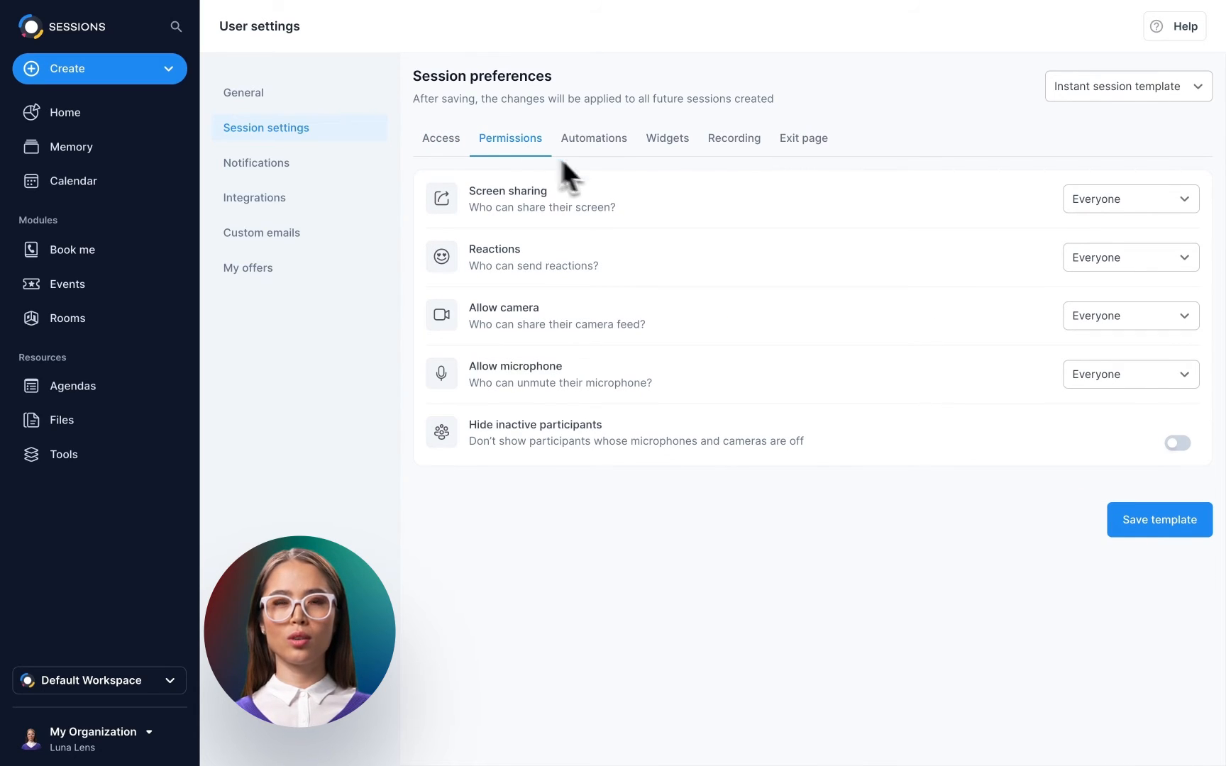
click(1152, 208)
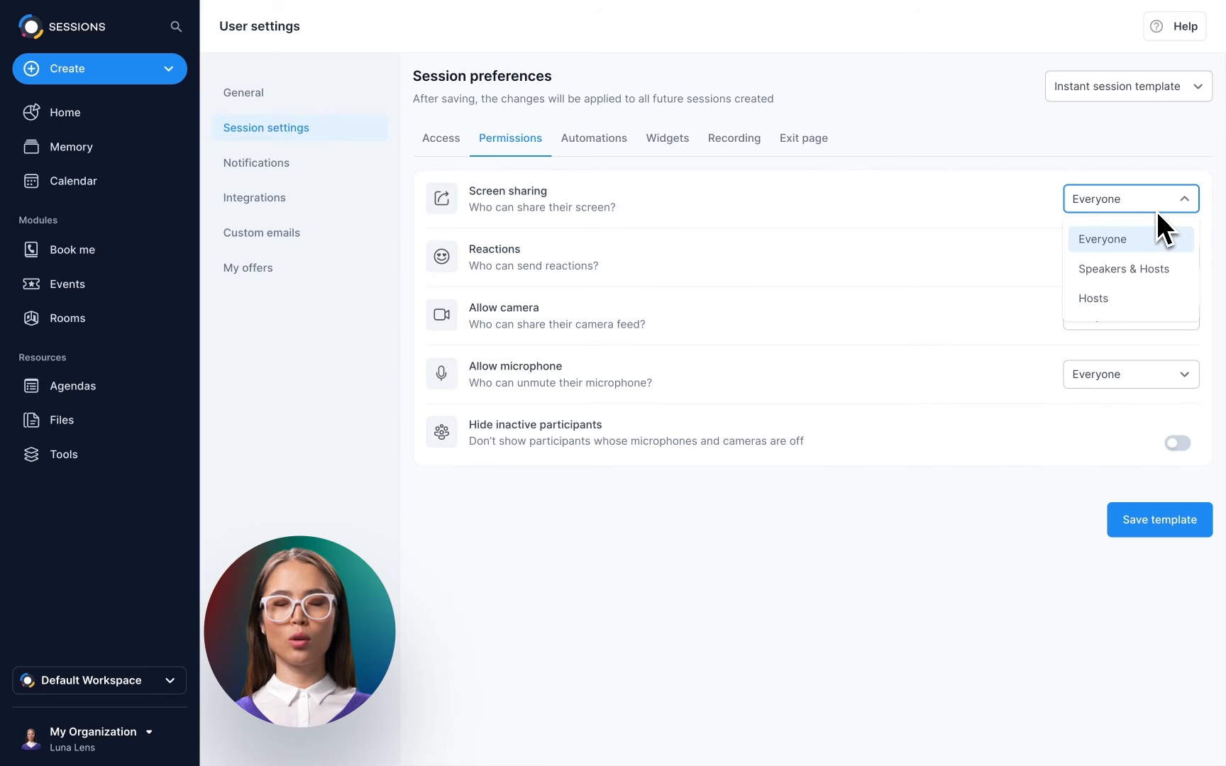
click(1156, 210)
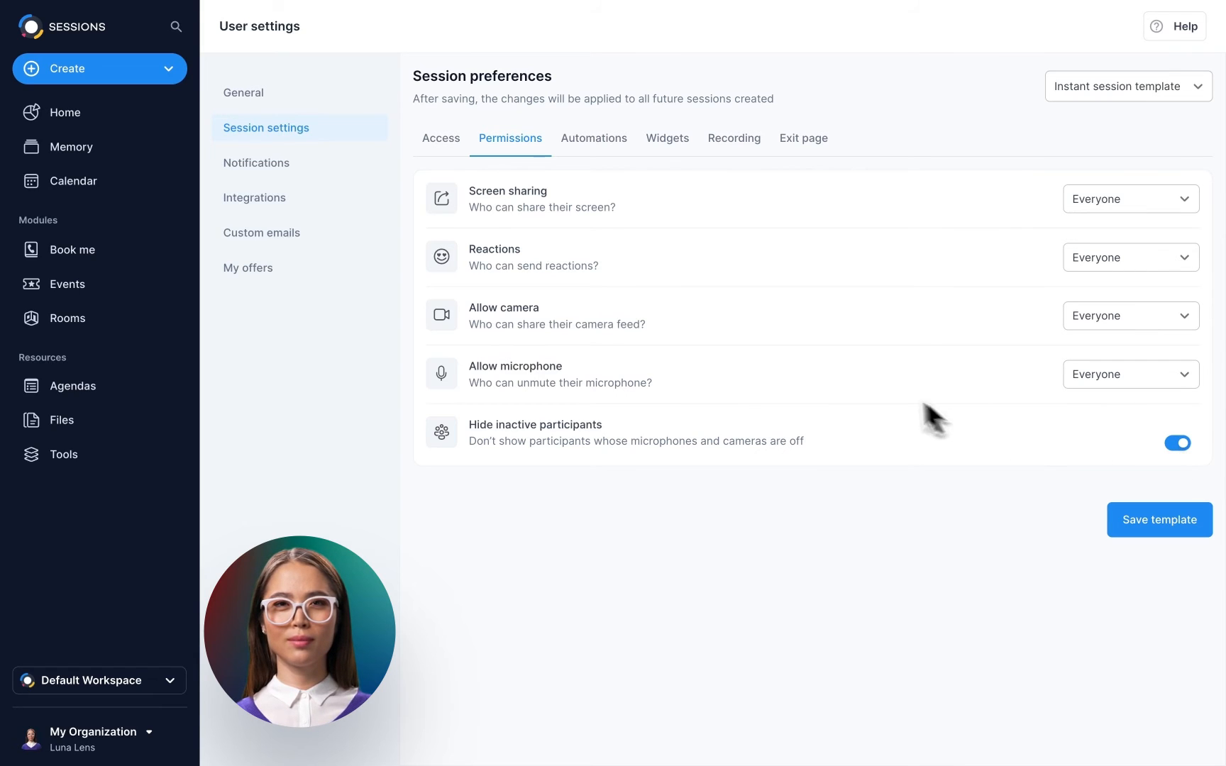
Switch on Automatic transcribing and Automatic recording for when sessions go live.
click(603, 146)
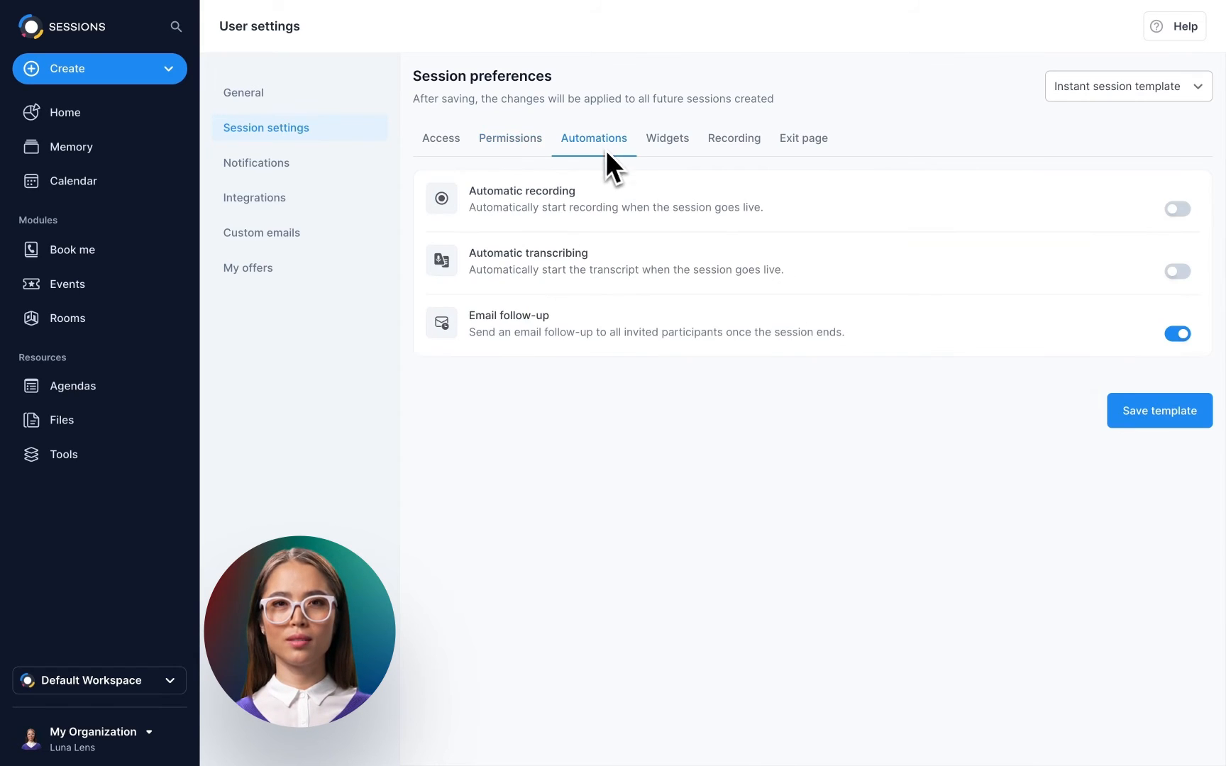
click(1177, 272)
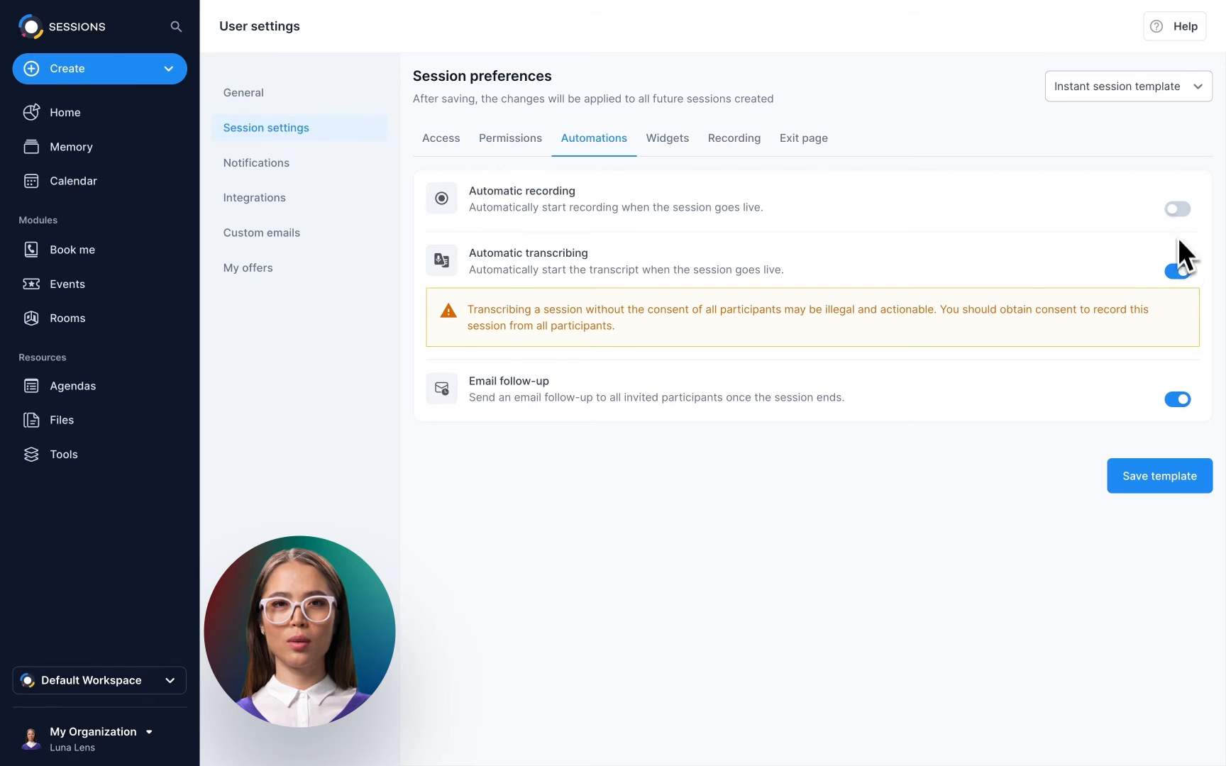
click(1178, 211)
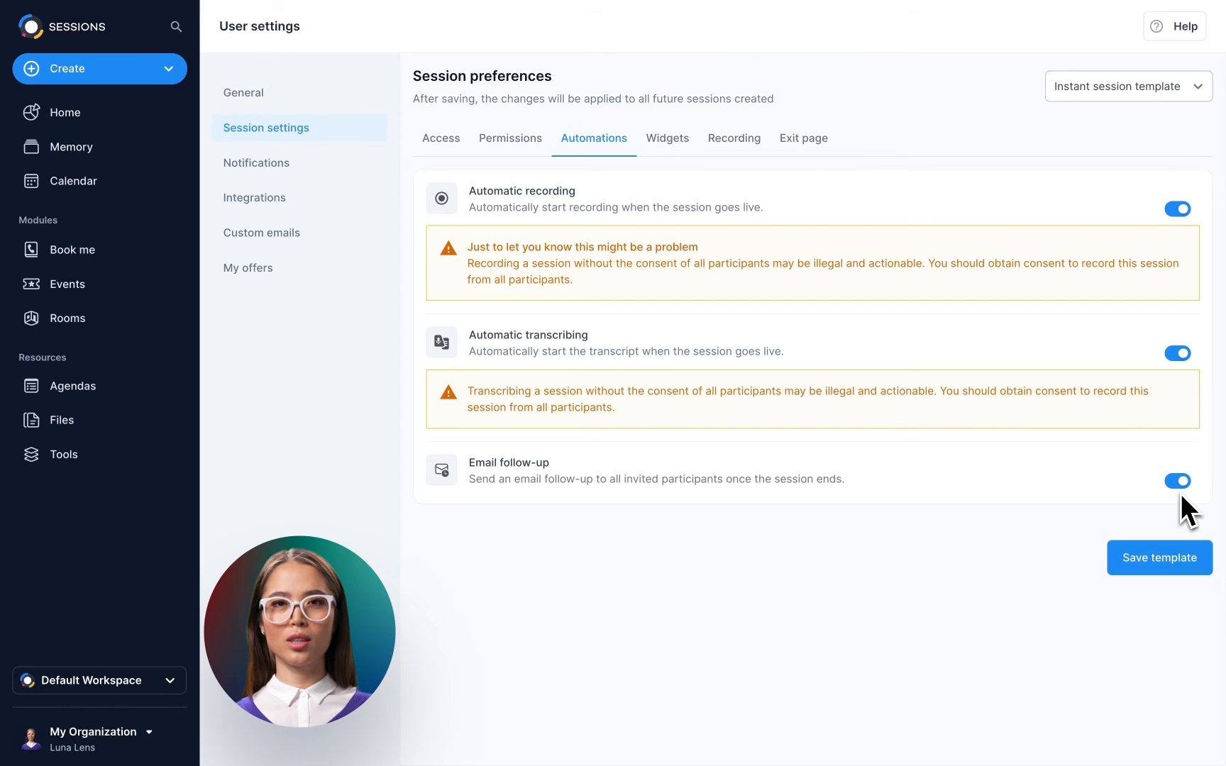
click(677, 149)
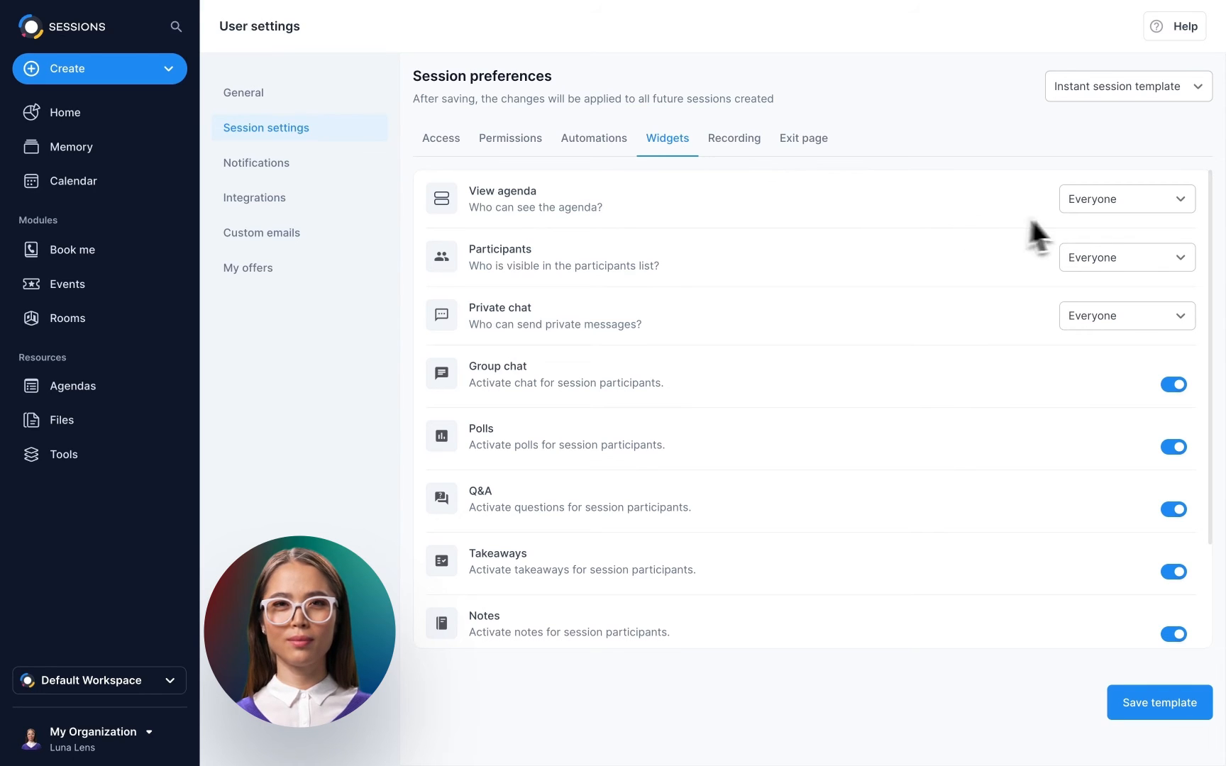
Keep agenda viewing at Everyone and enable Offers for session participants.
click(1168, 209)
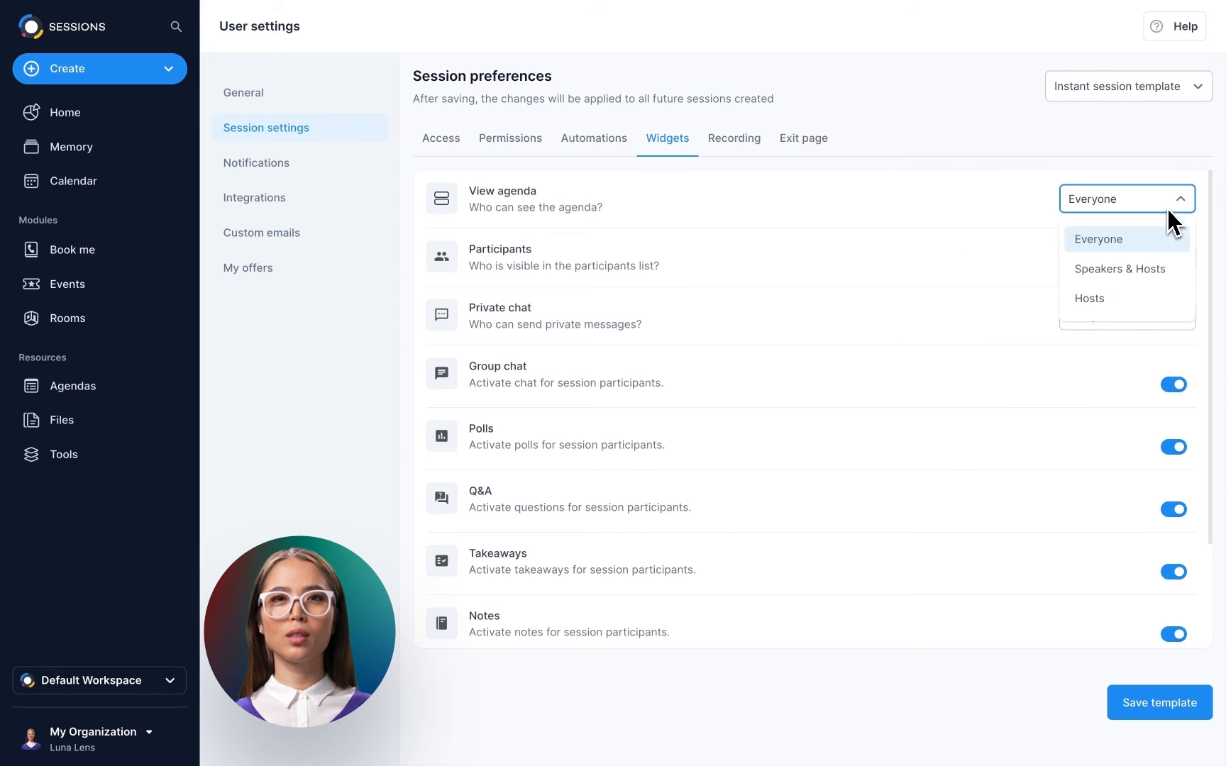
click(1166, 213)
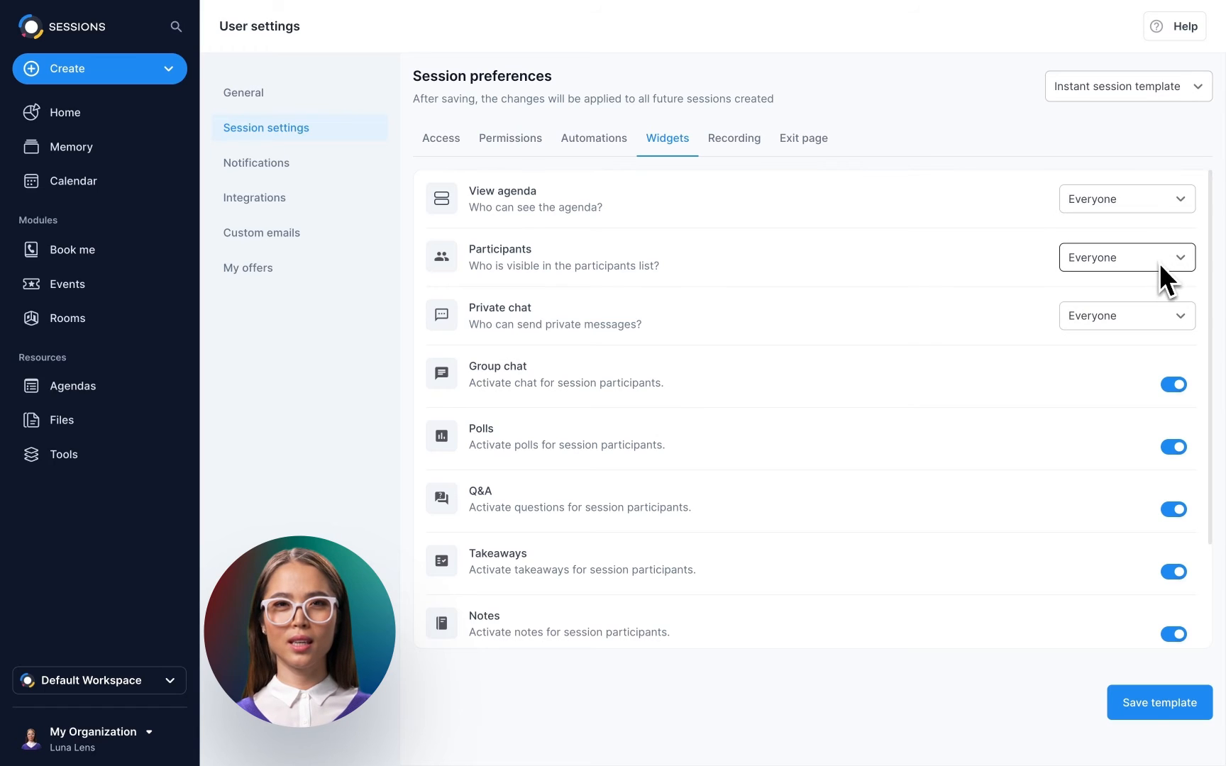
scroll(1173, 269, down, 2)
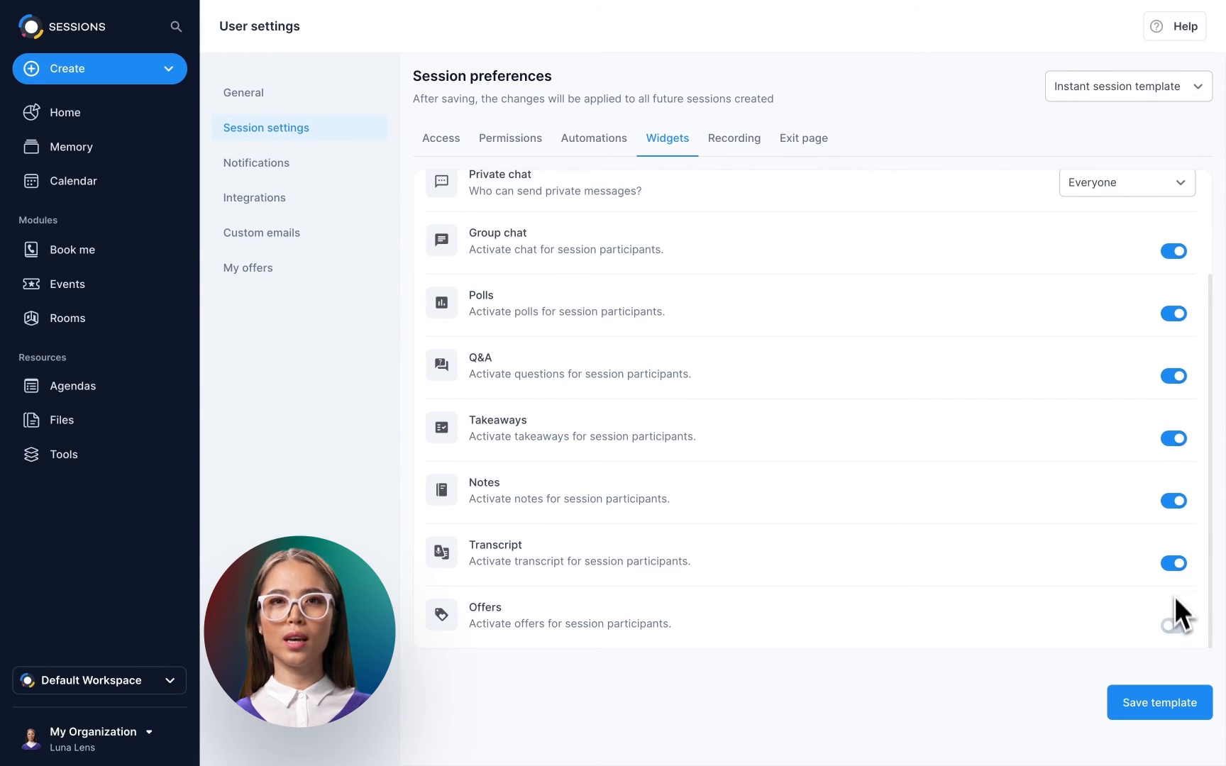
click(1174, 626)
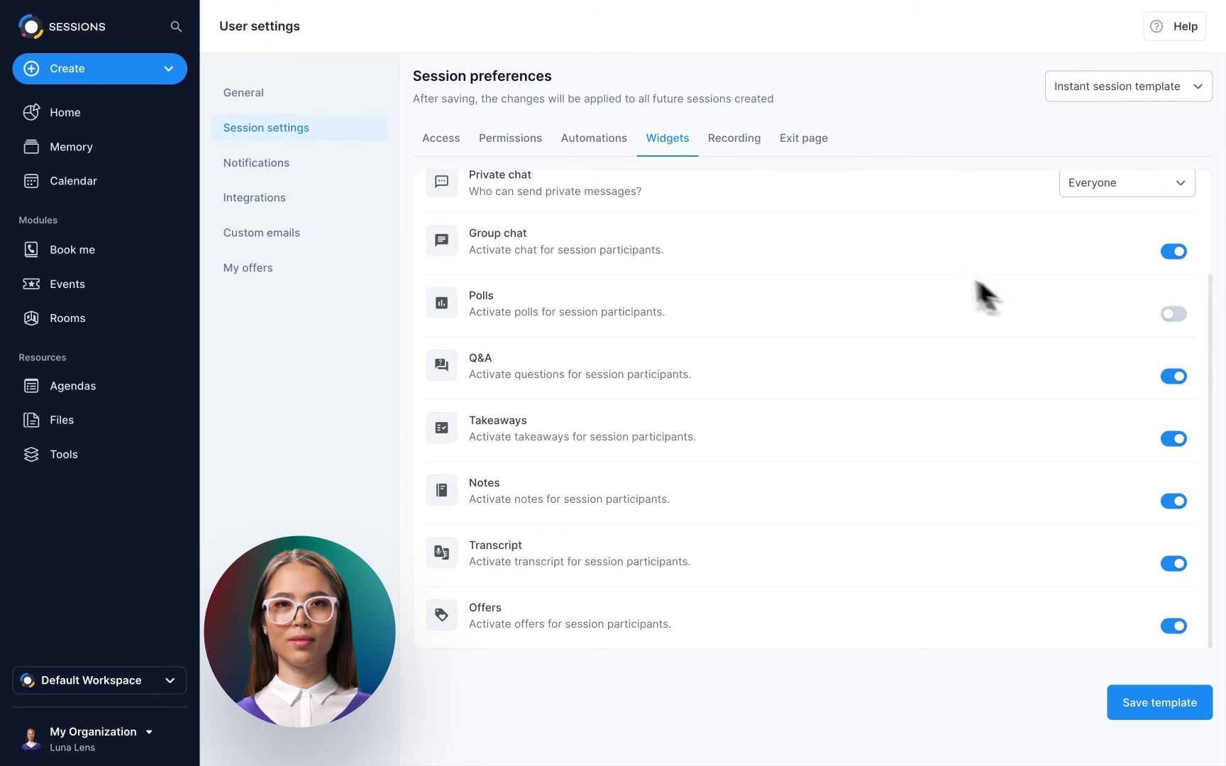
click(751, 150)
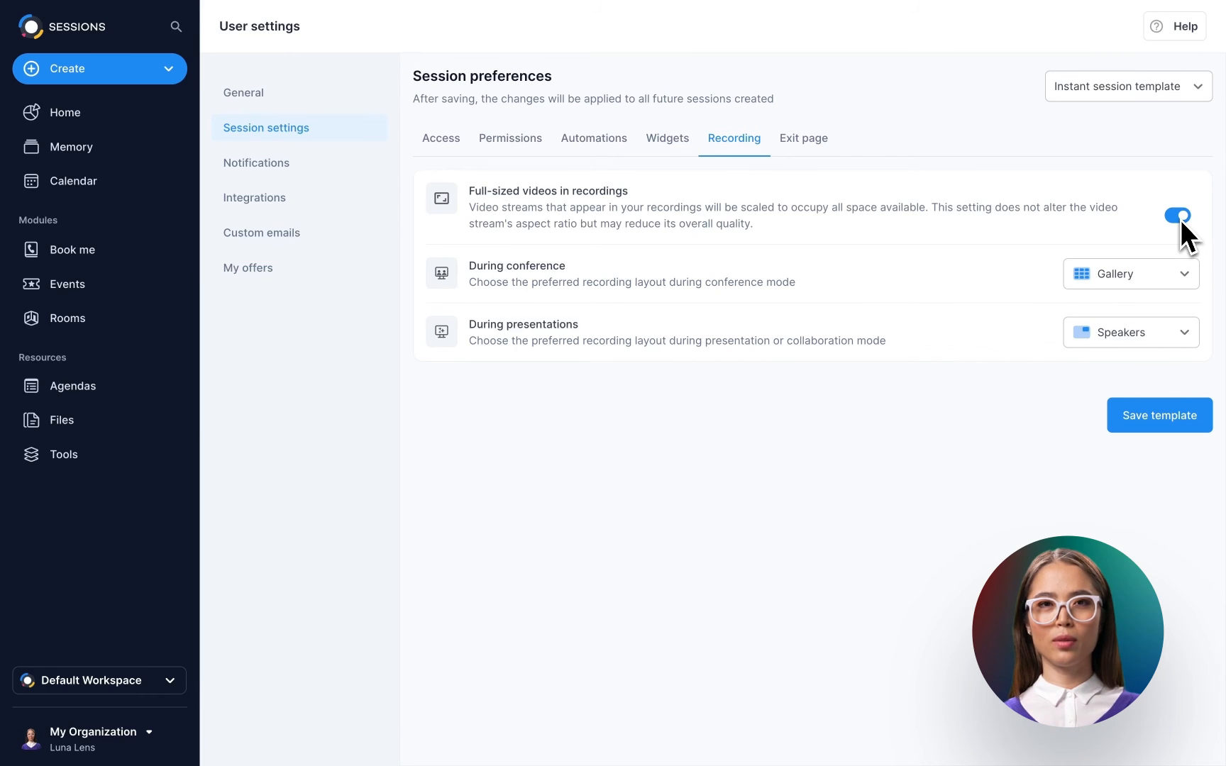
Keep Gallery for conference recordings and use the Audience layout for presentation recordings.
click(1184, 274)
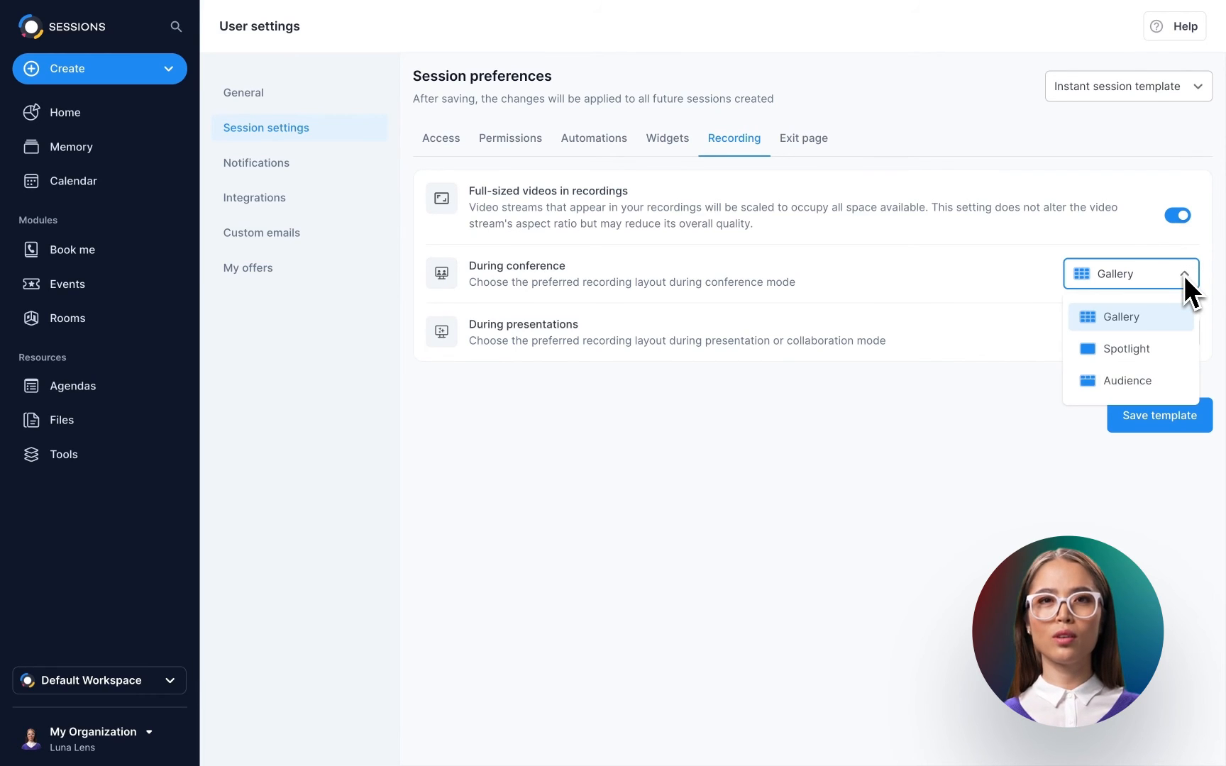
click(1184, 275)
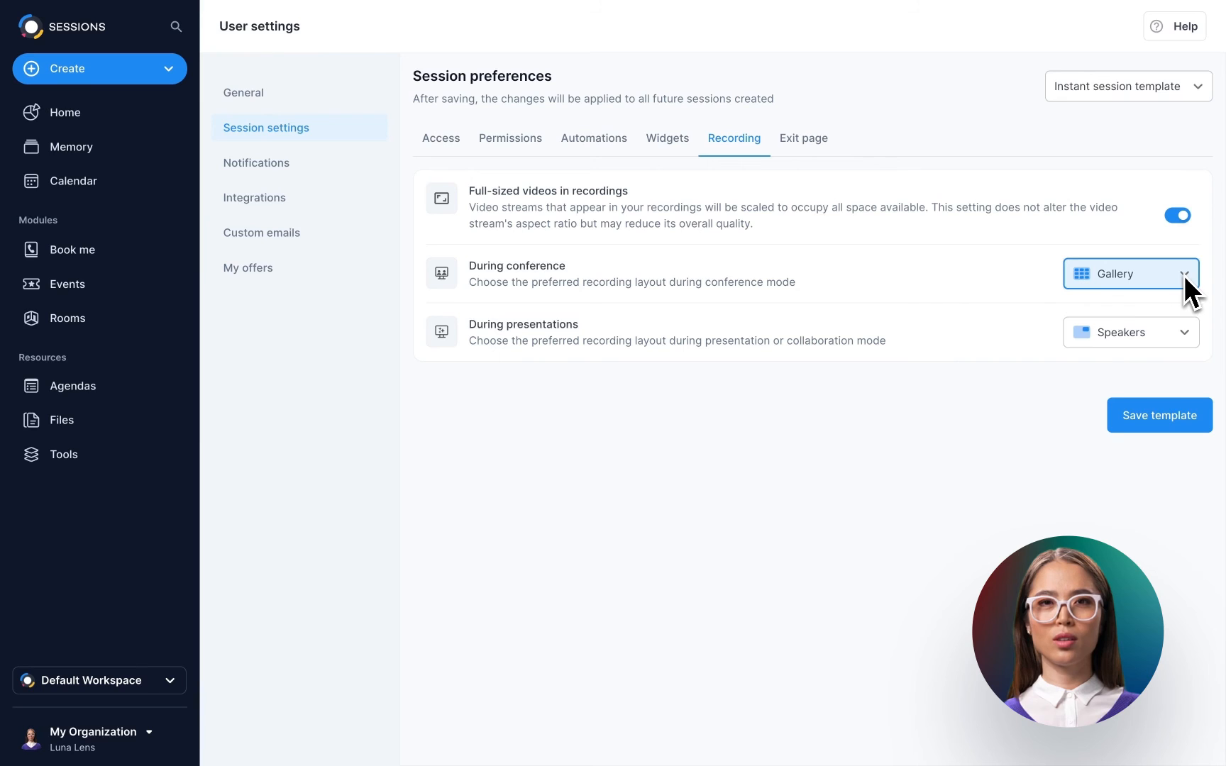
click(1184, 334)
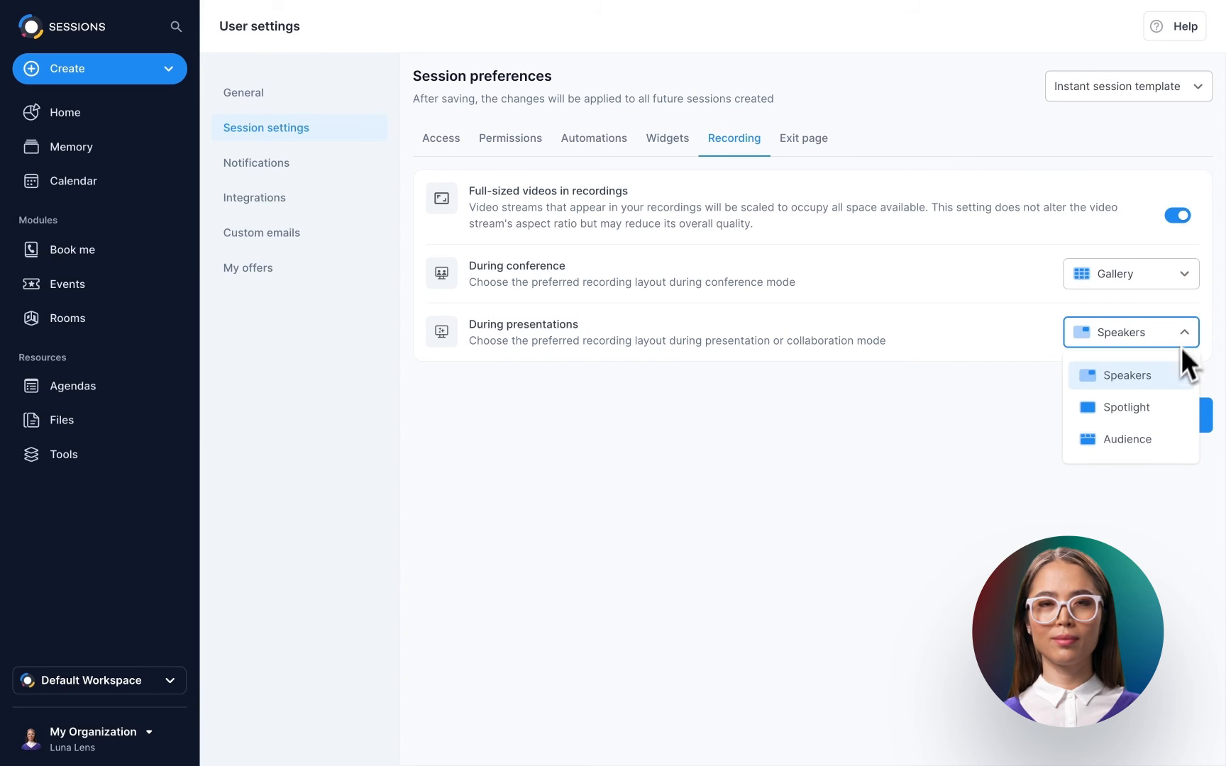
click(1161, 439)
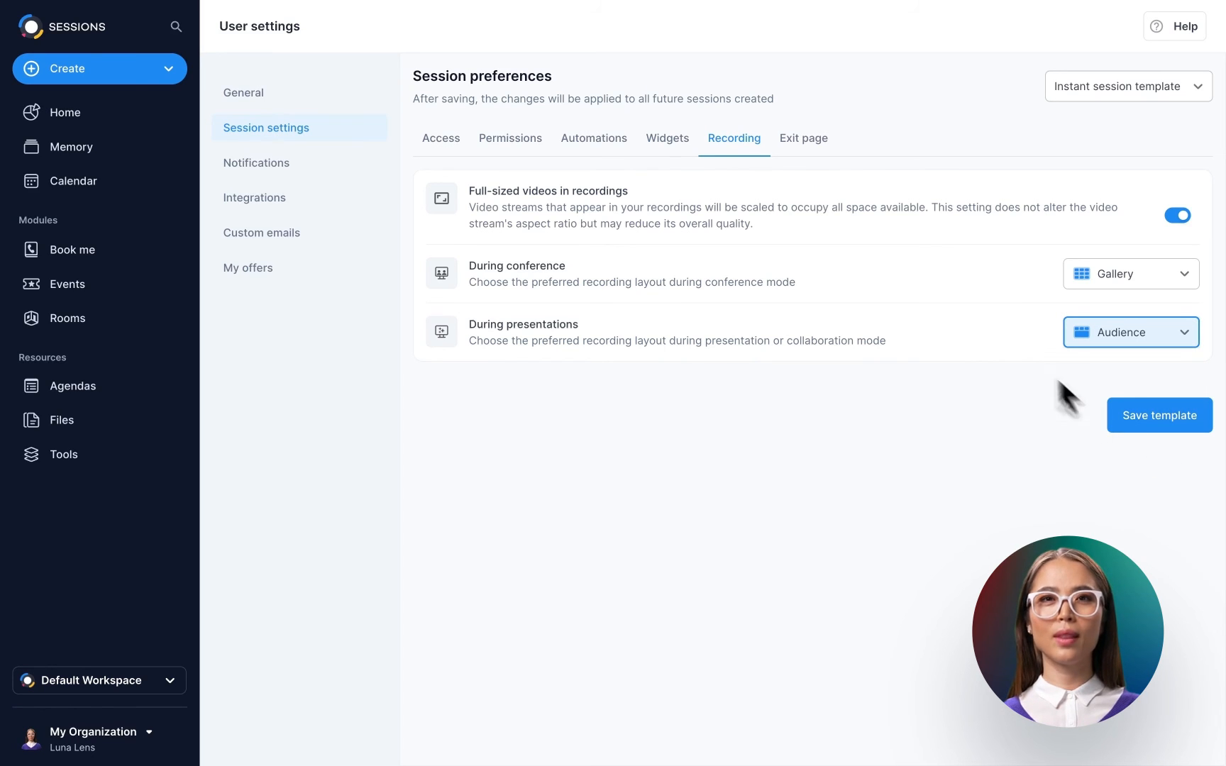
click(817, 151)
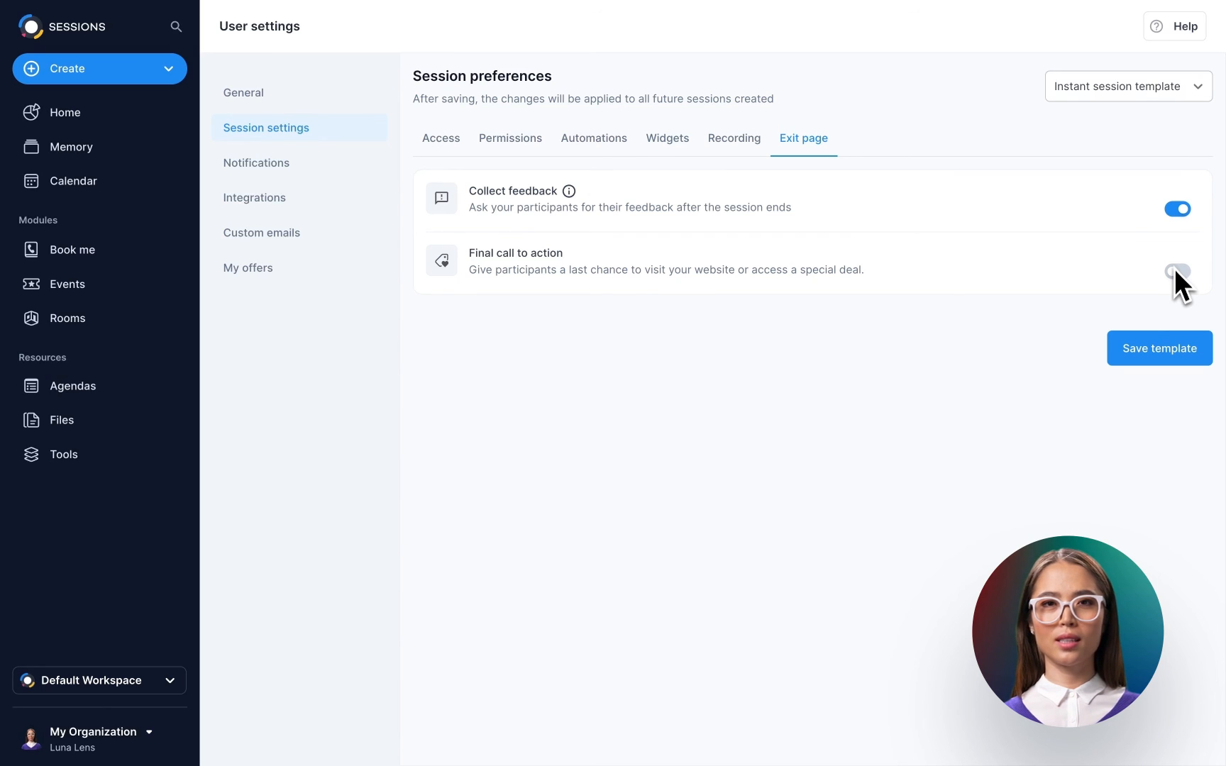
Turn on the Final call to action with the My website offer and save the template.
click(1176, 271)
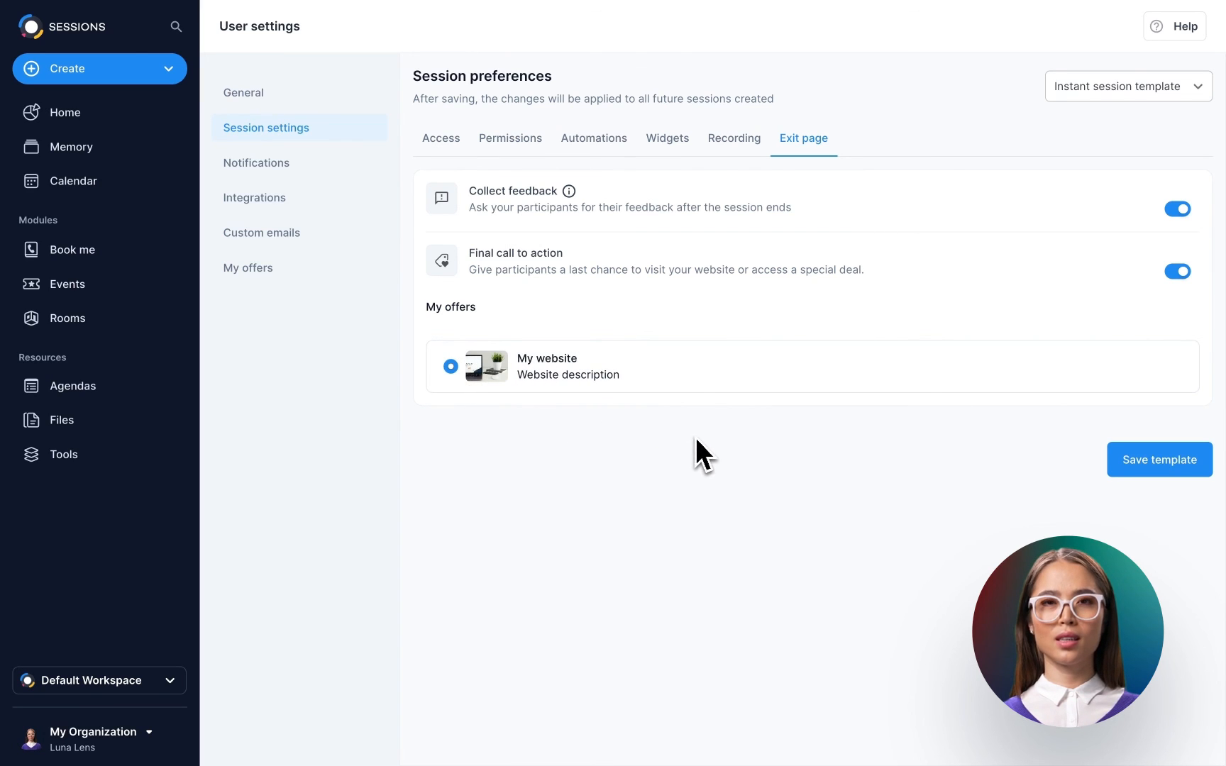
click(1147, 470)
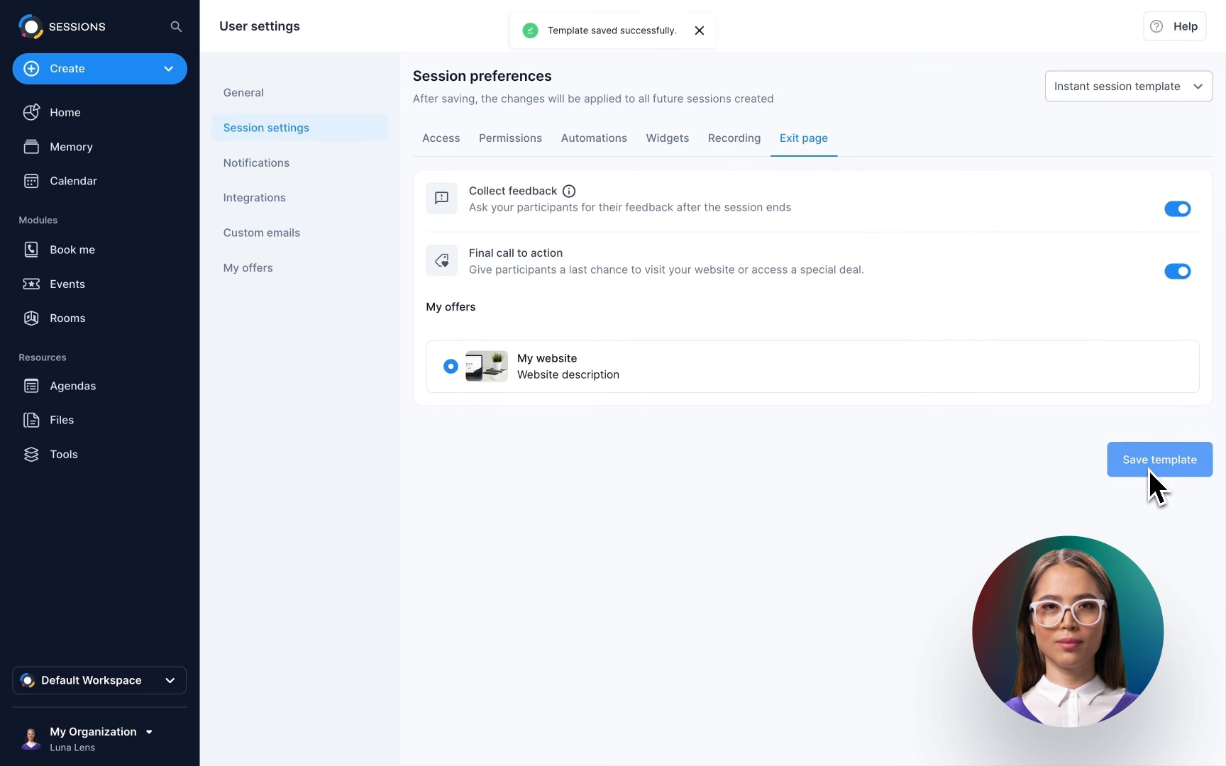